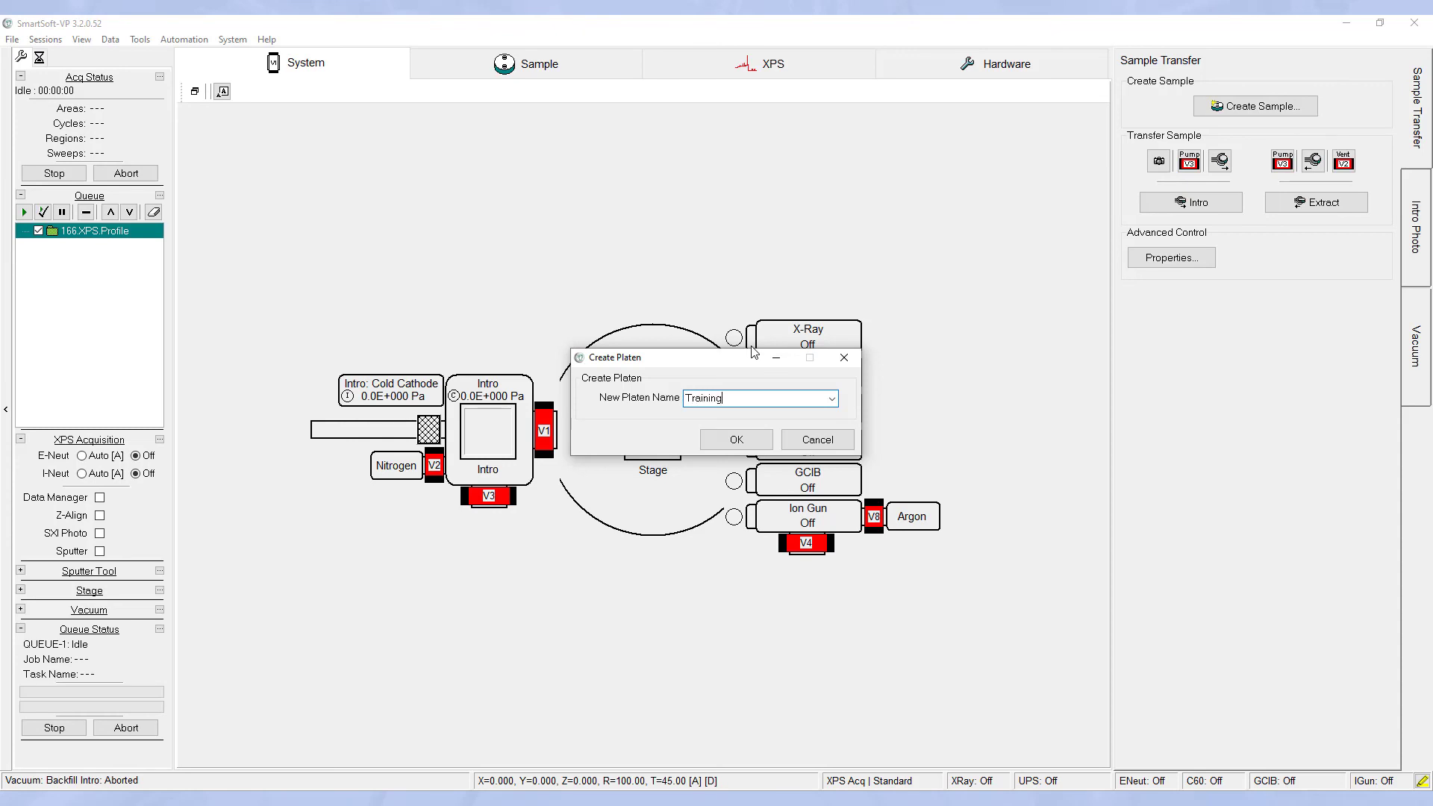
- Create the Training platen as a 25 mm type and review its Lab Book, Directory and Contact Info settings
left_click(755, 439)
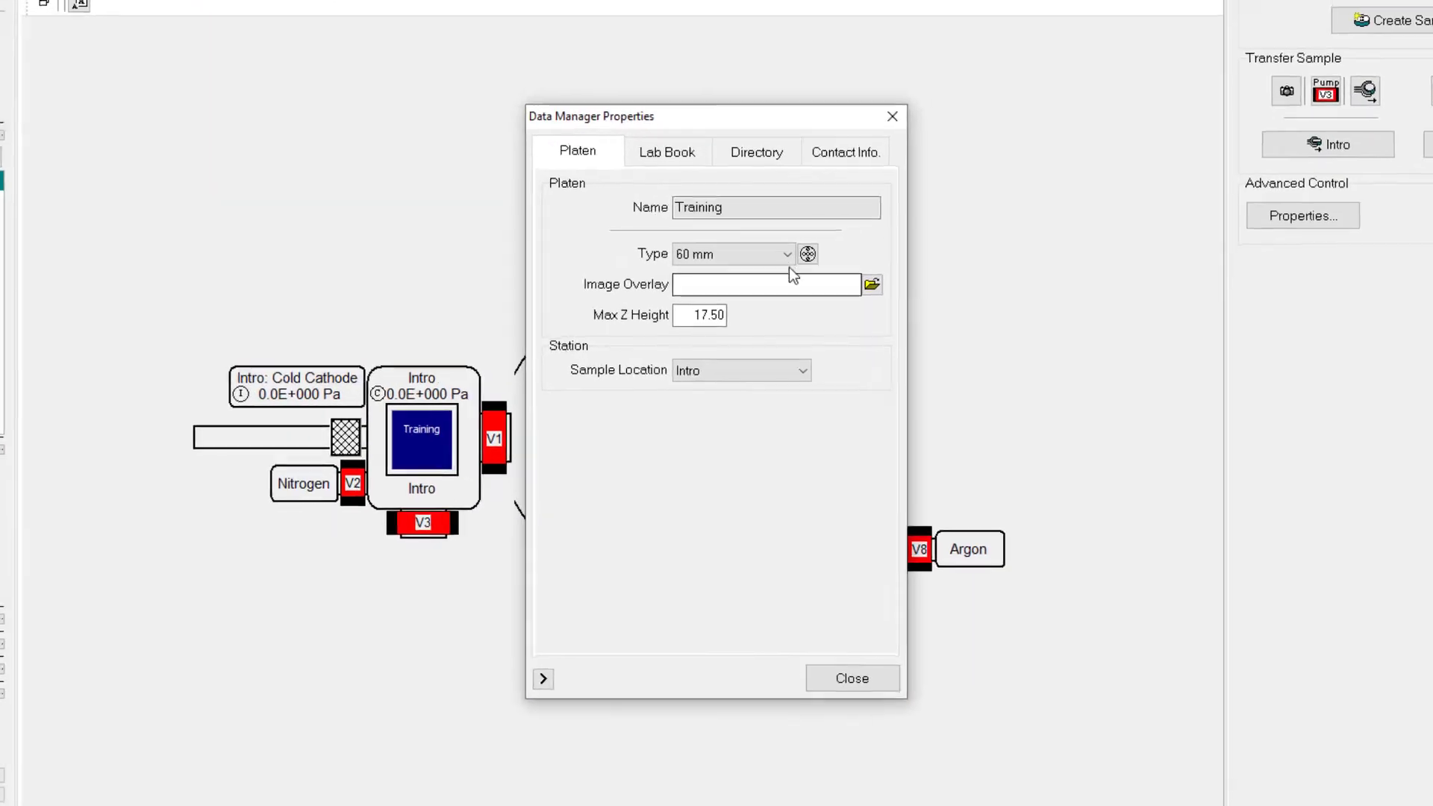
left_click(772, 288)
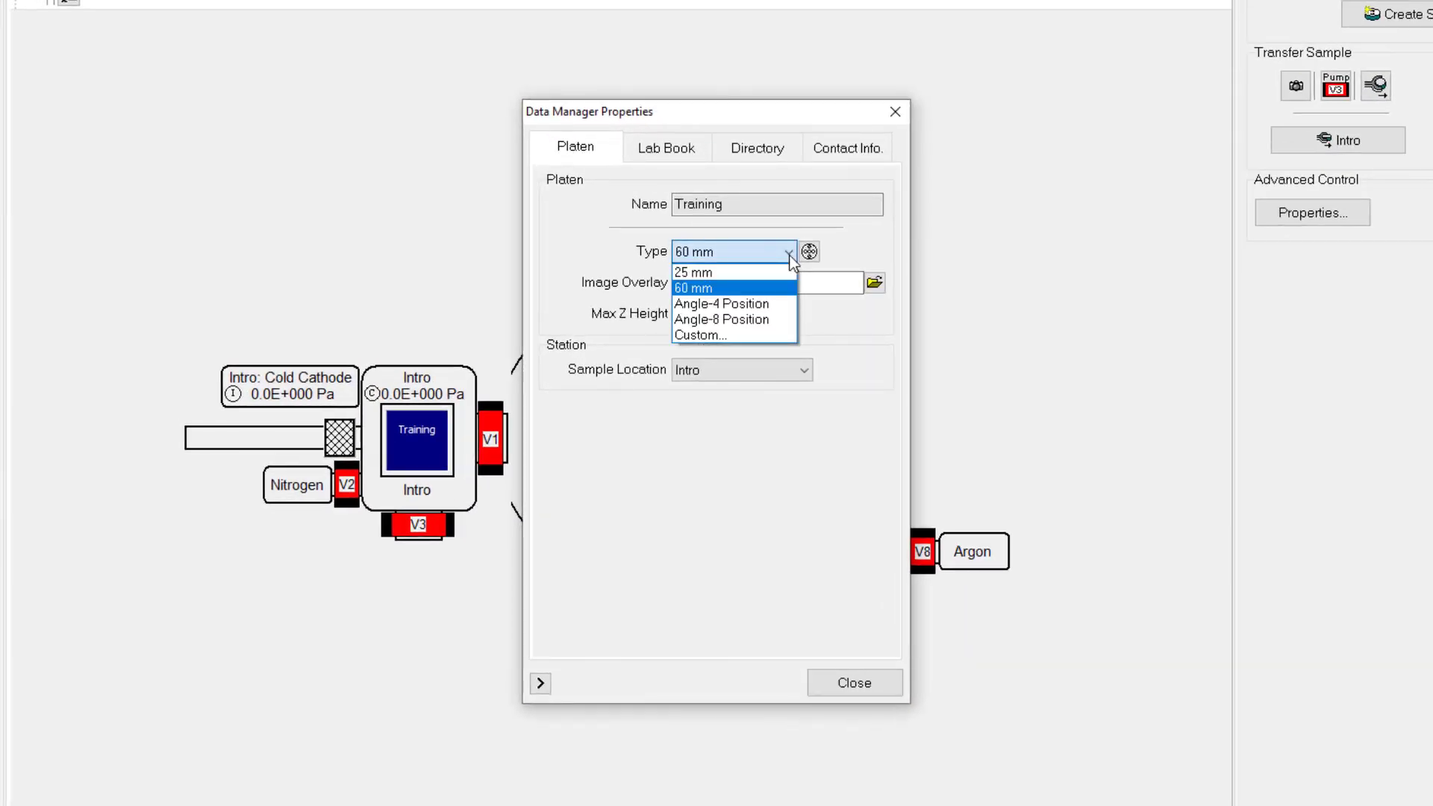
left_click(735, 269)
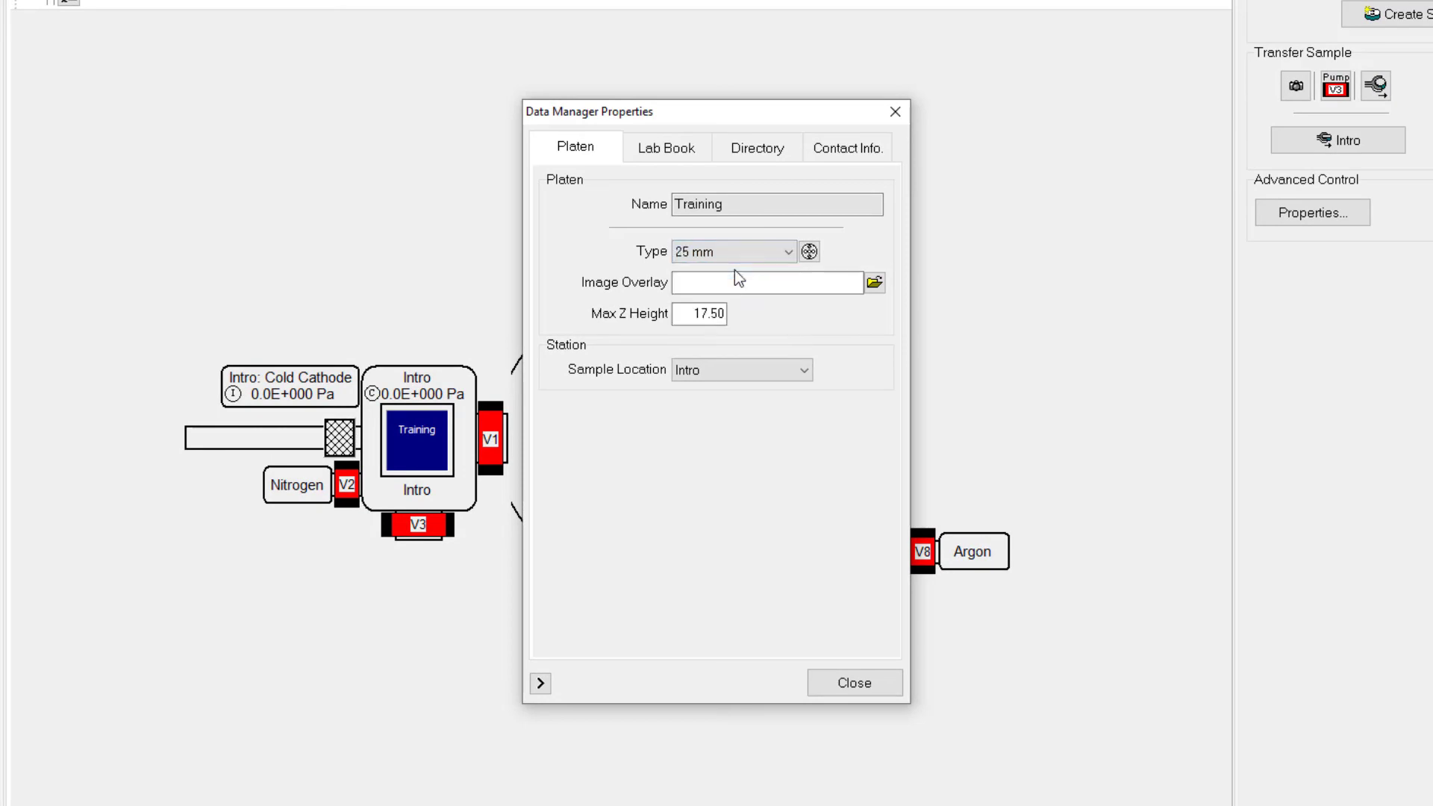
left_click(665, 158)
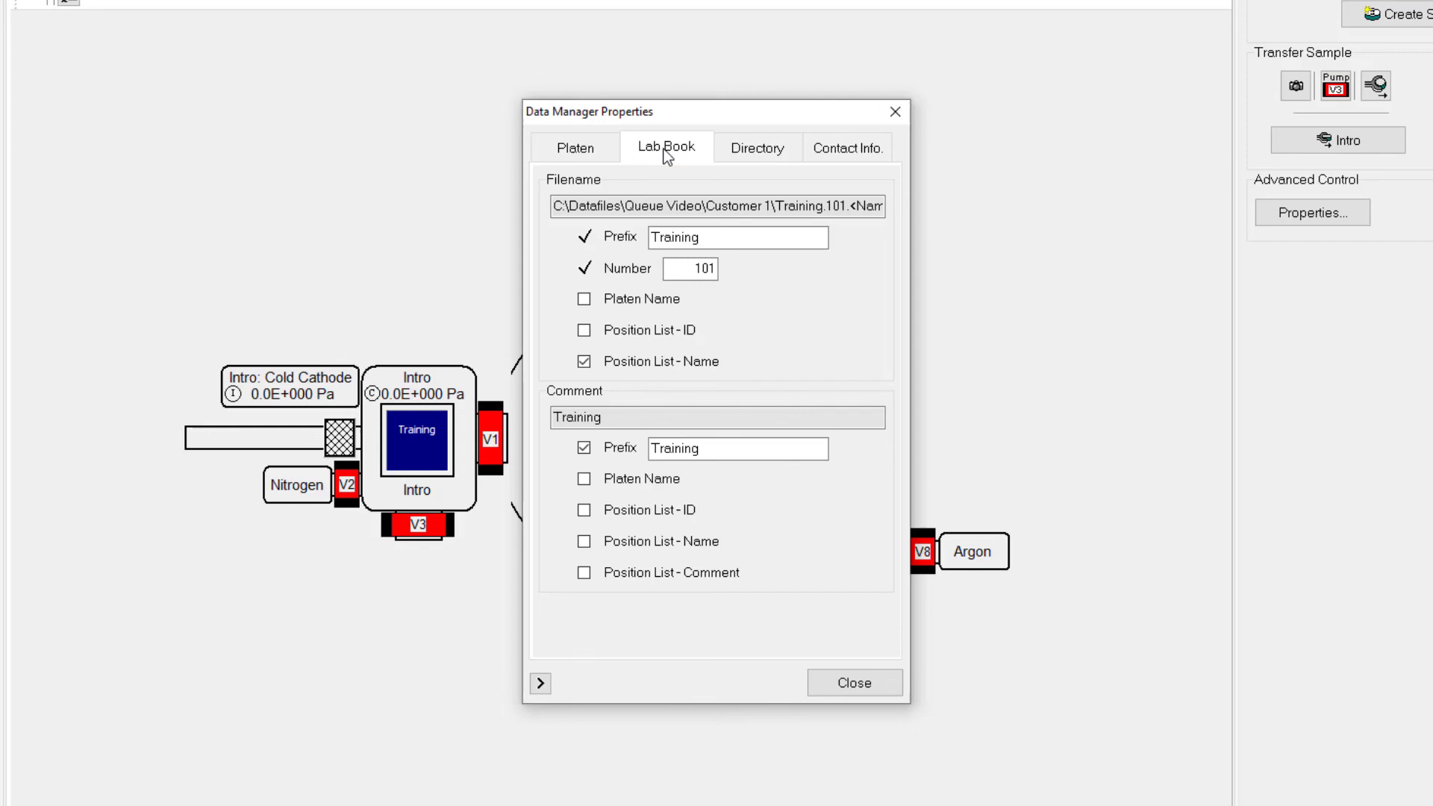
left_click(758, 148)
left_click(847, 147)
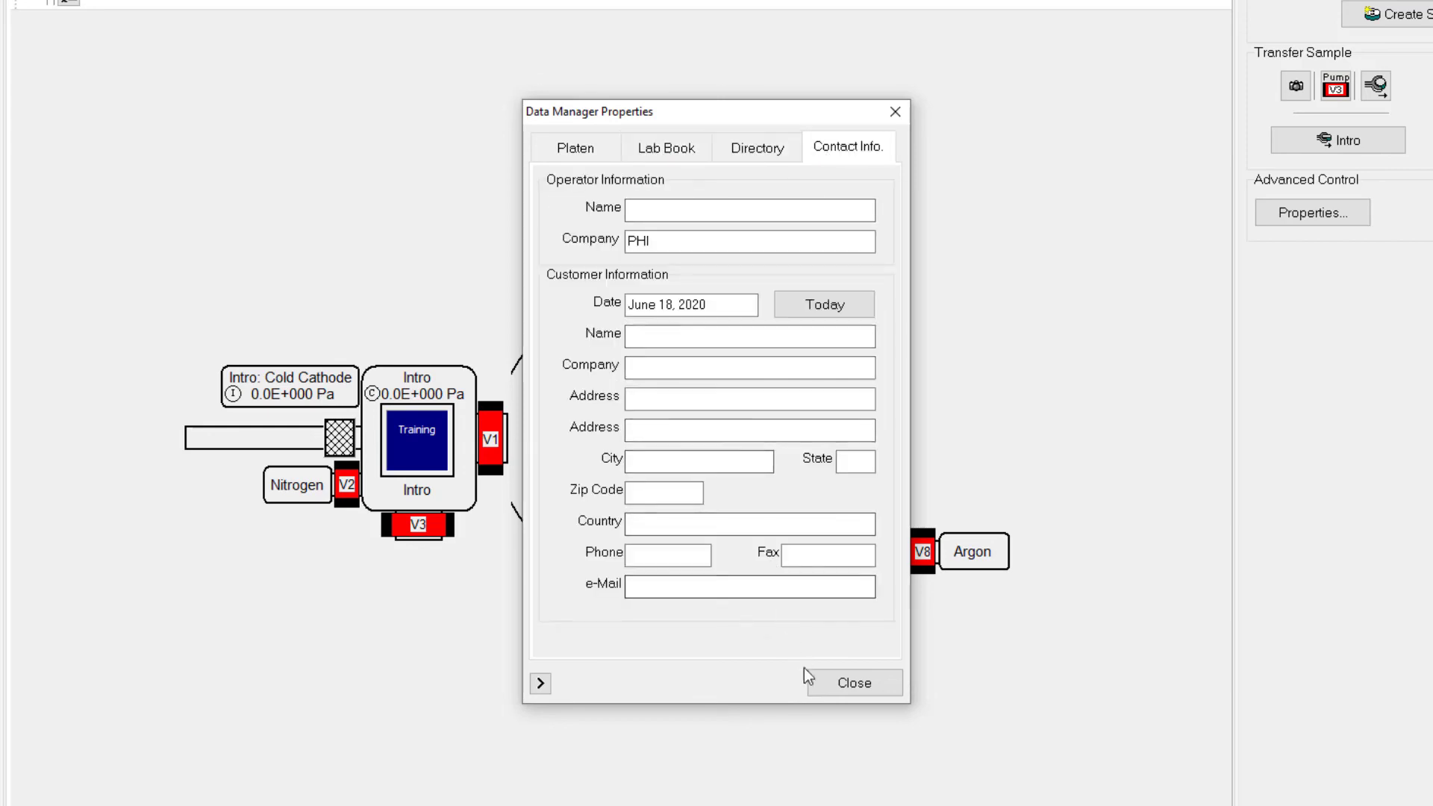
left_click(826, 685)
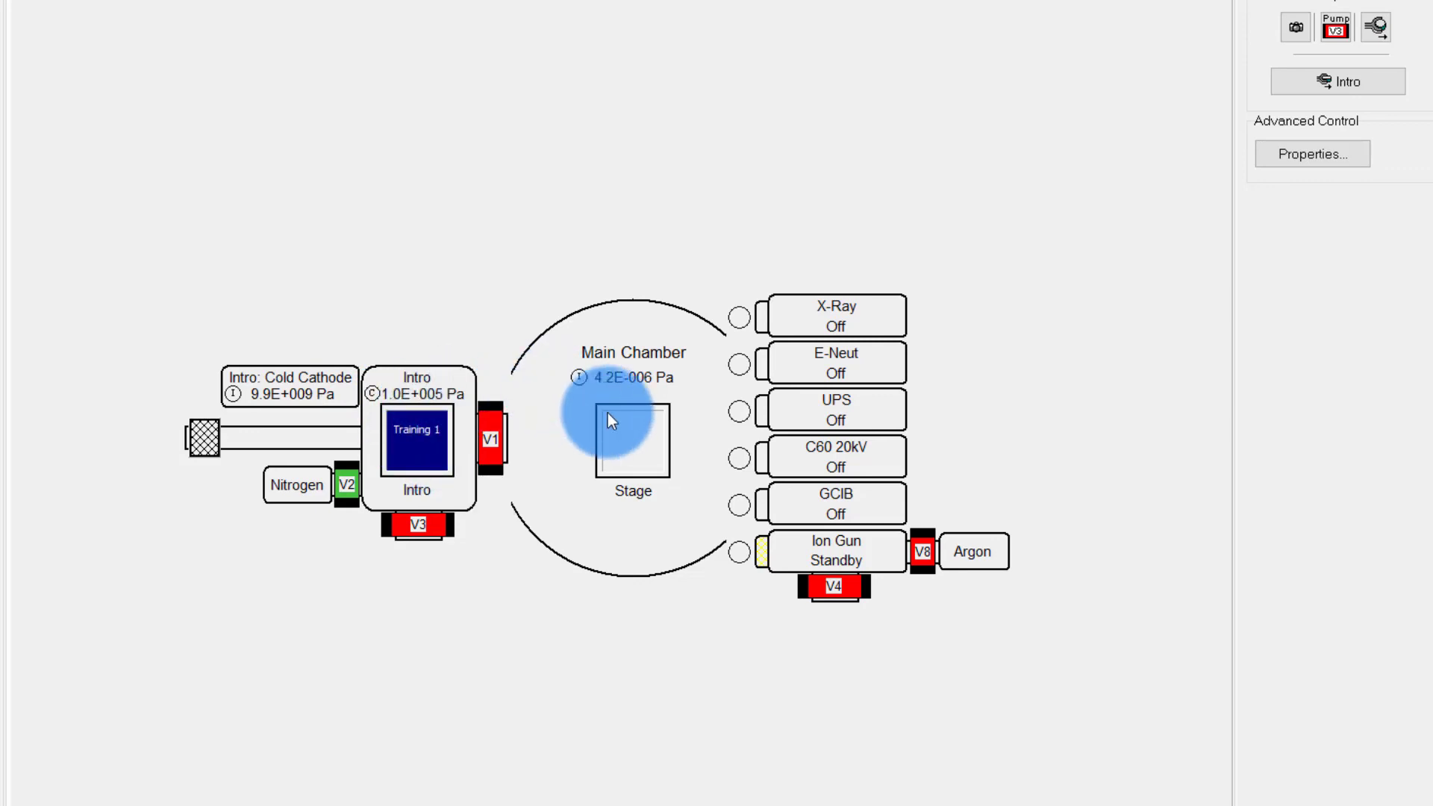
- Start transferring the Training 1 platen in through the intro
left_click(646, 465)
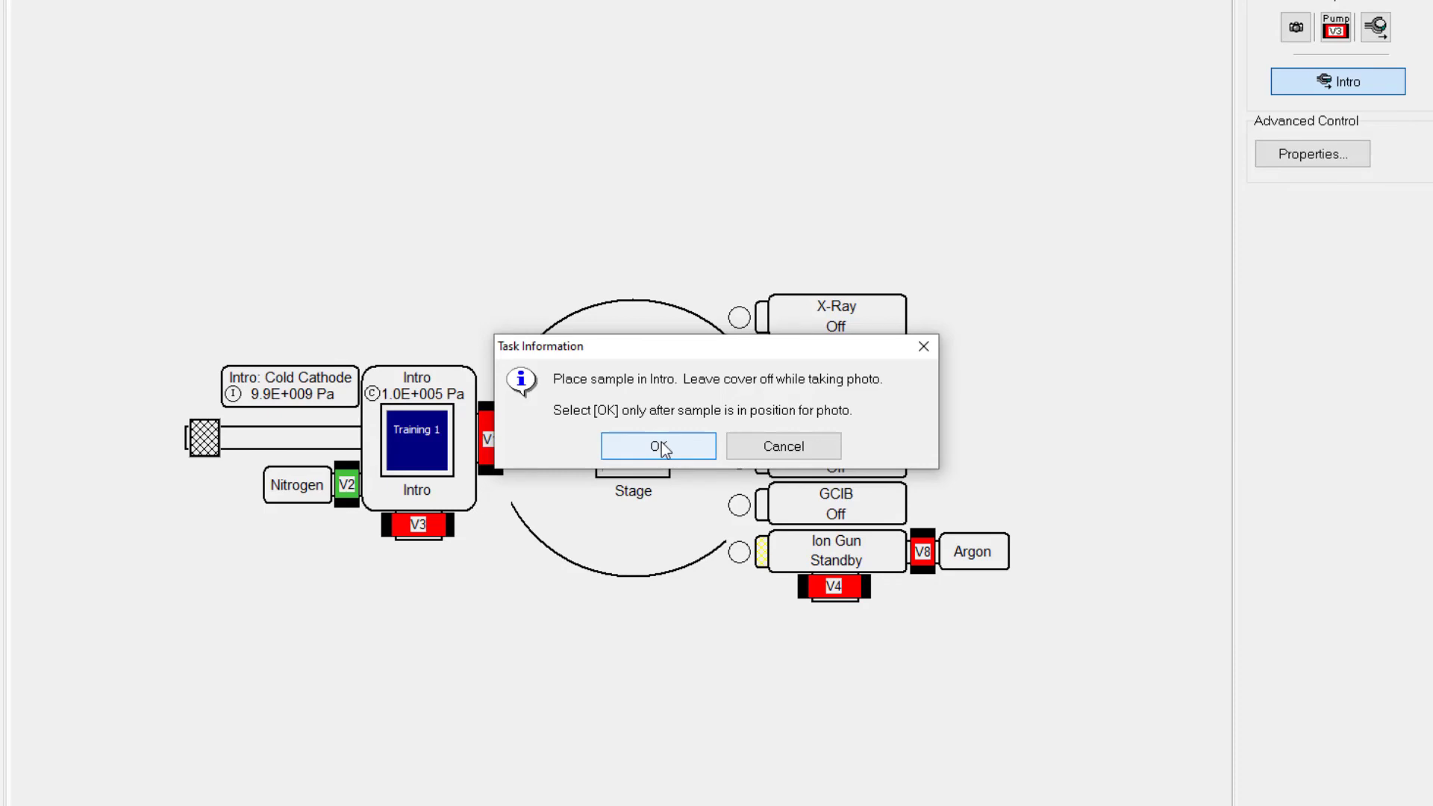
- Confirm the sample is positioned for its photo and the intro cover is replaced
left_click(665, 445)
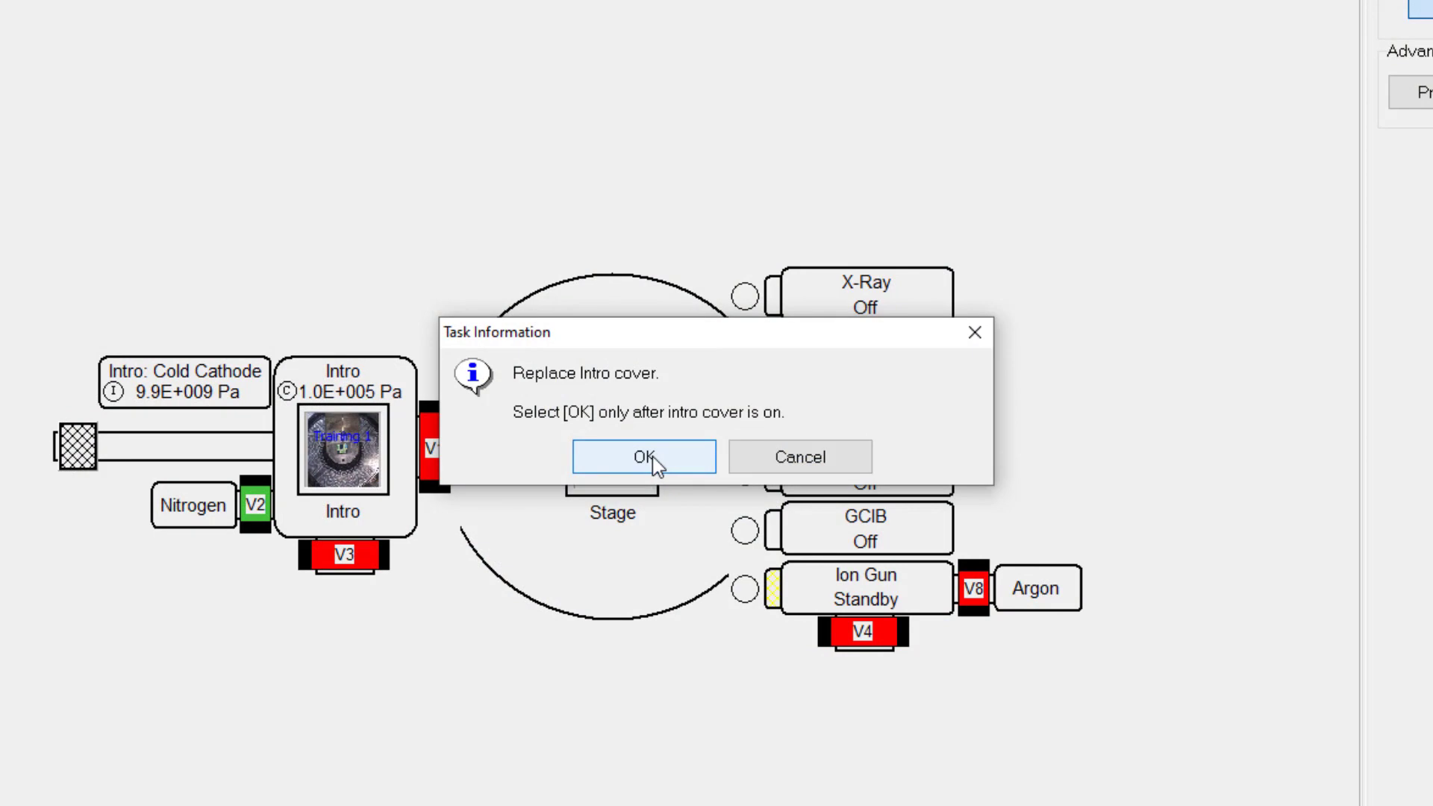
left_click(653, 457)
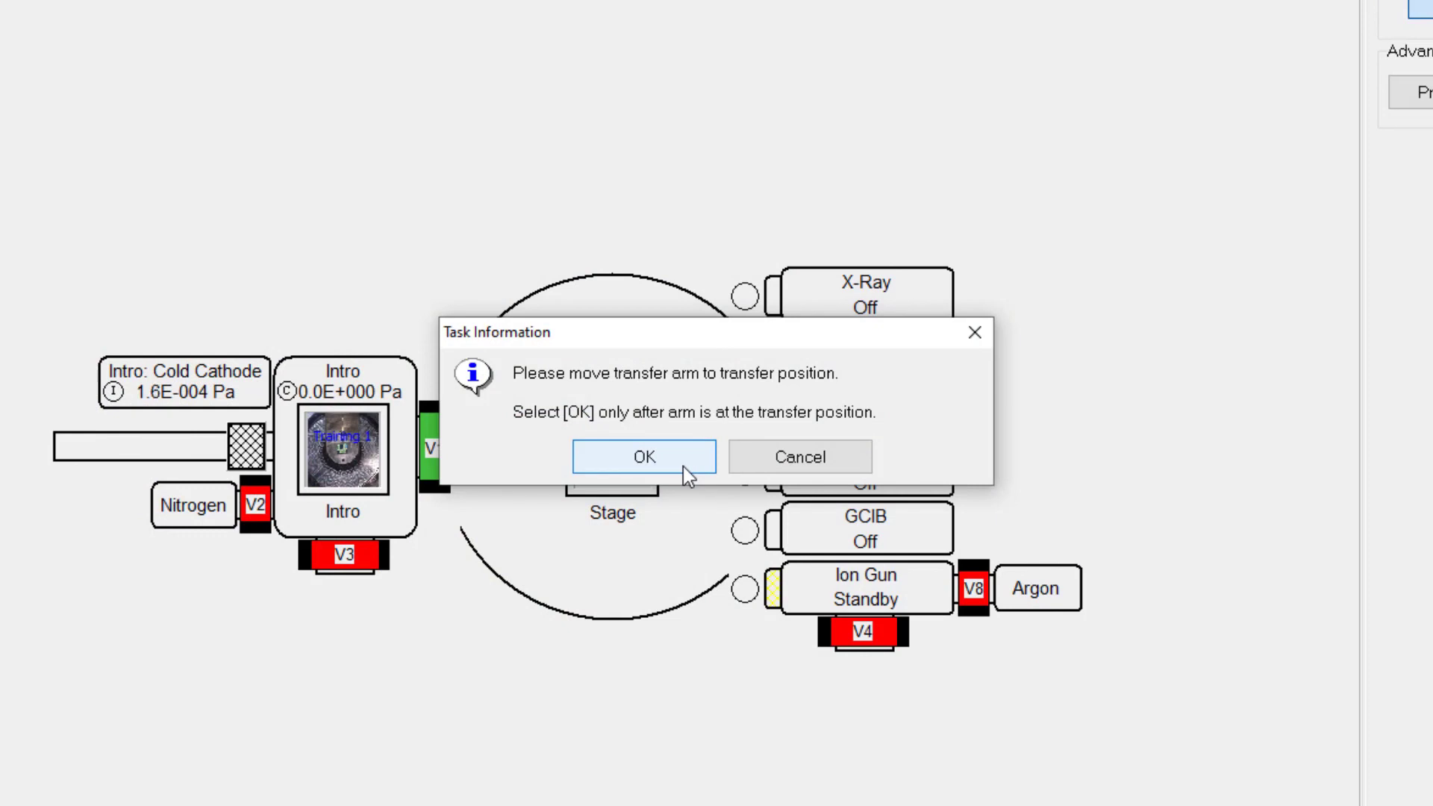
- Confirm the transfer arm is in transfer position to move Training 1 onto the stage
left_click(683, 467)
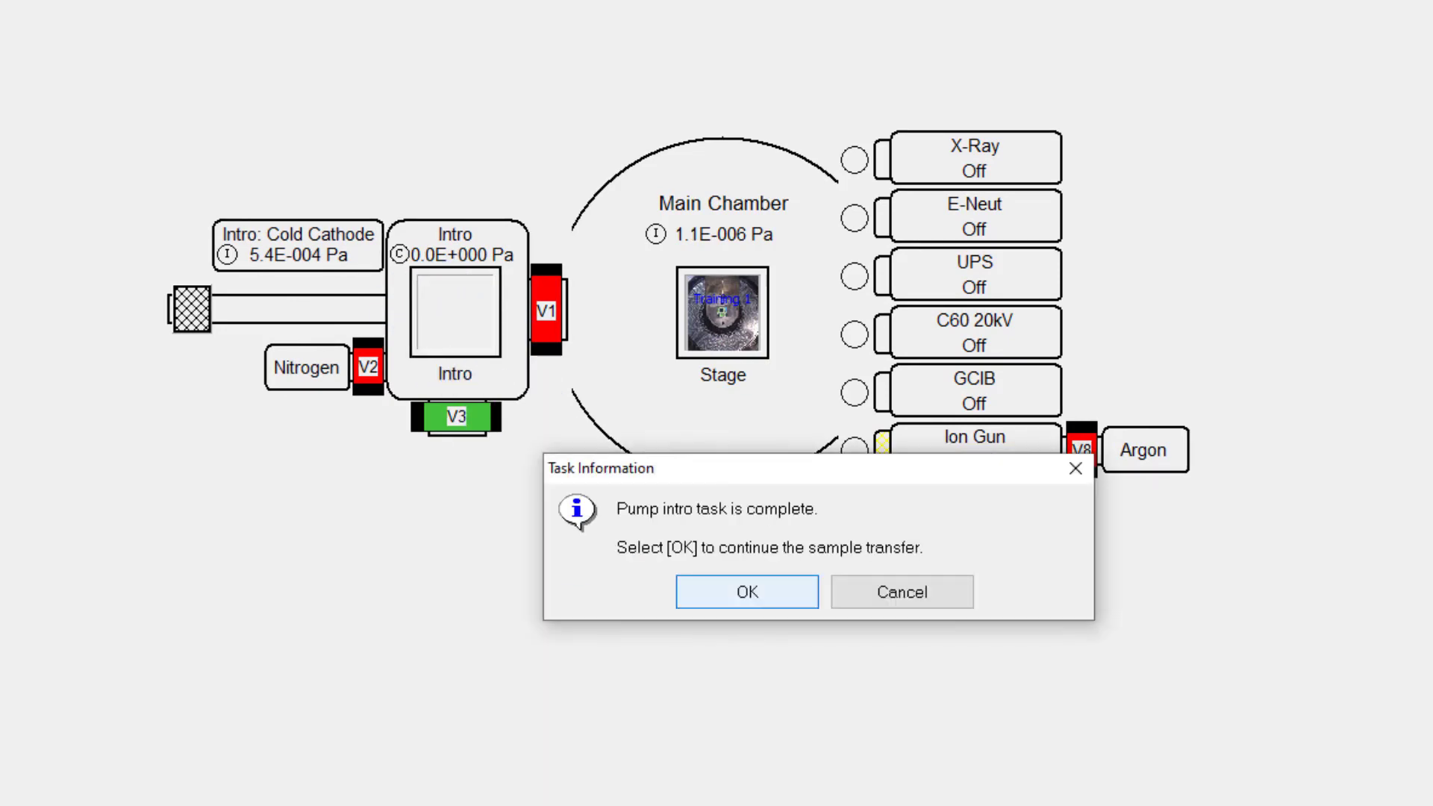
- Acknowledge the pump intro task is complete to continue the extraction
left_click(773, 594)
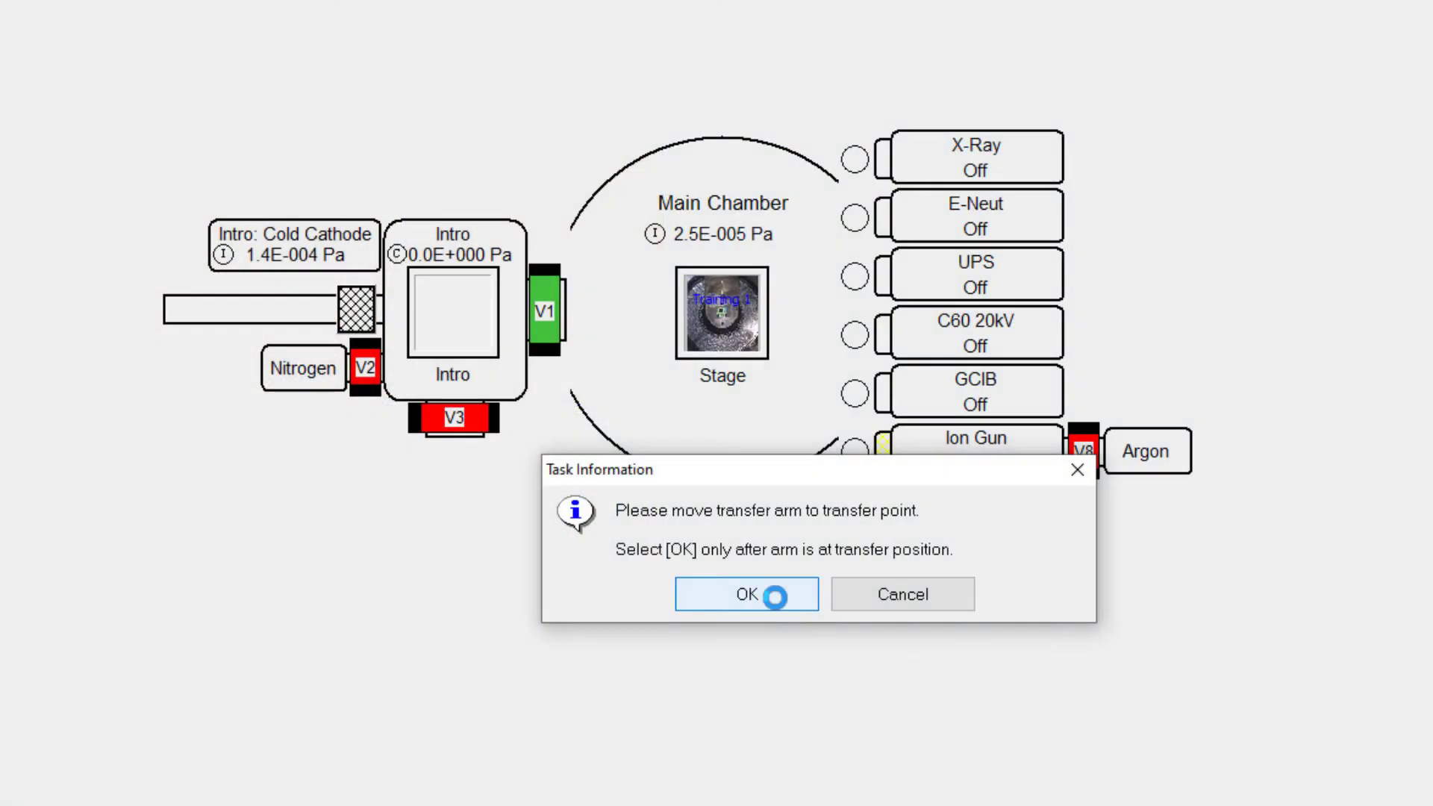
- Confirm the arm reached the transfer point, then confirm it has retracted
left_click(747, 603)
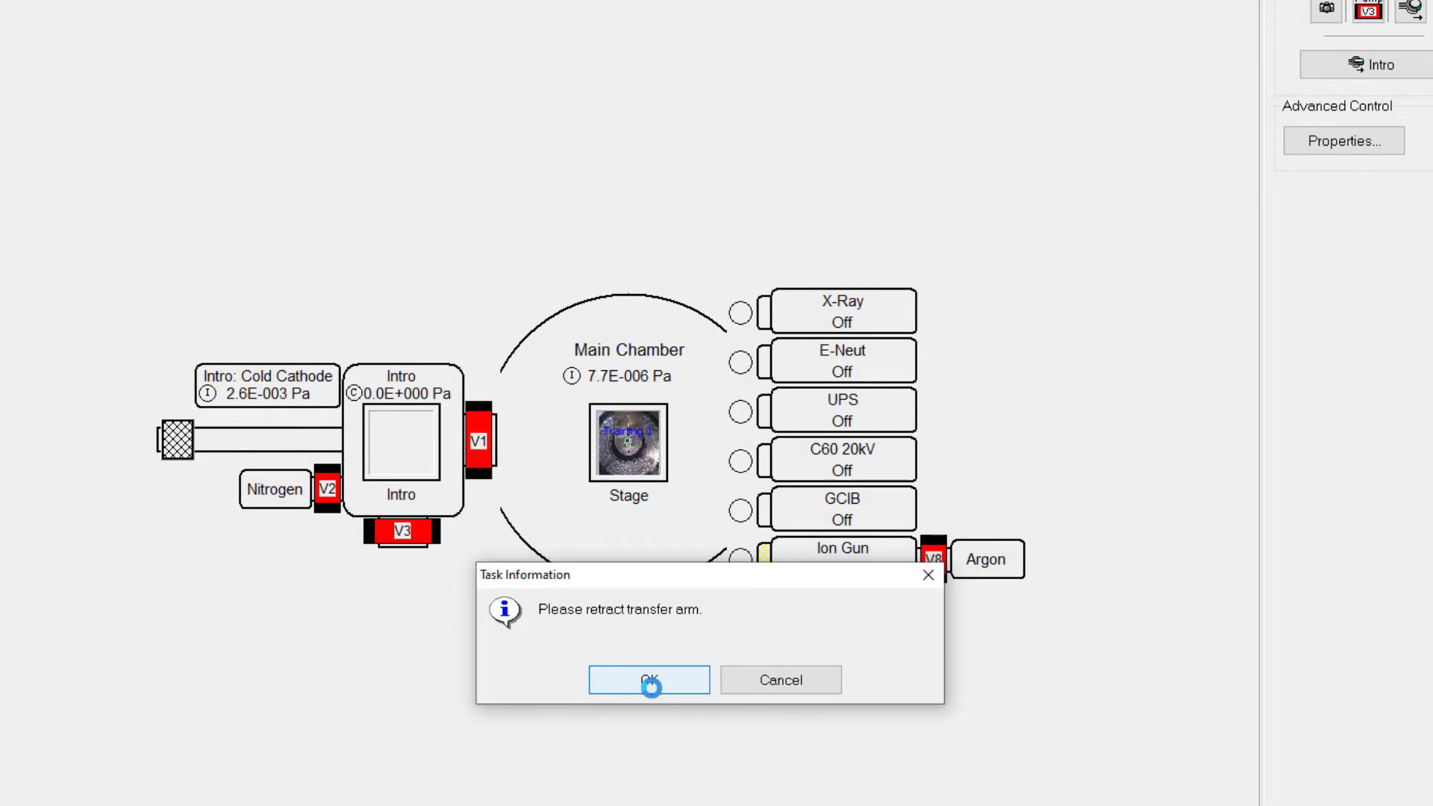
left_click(649, 679)
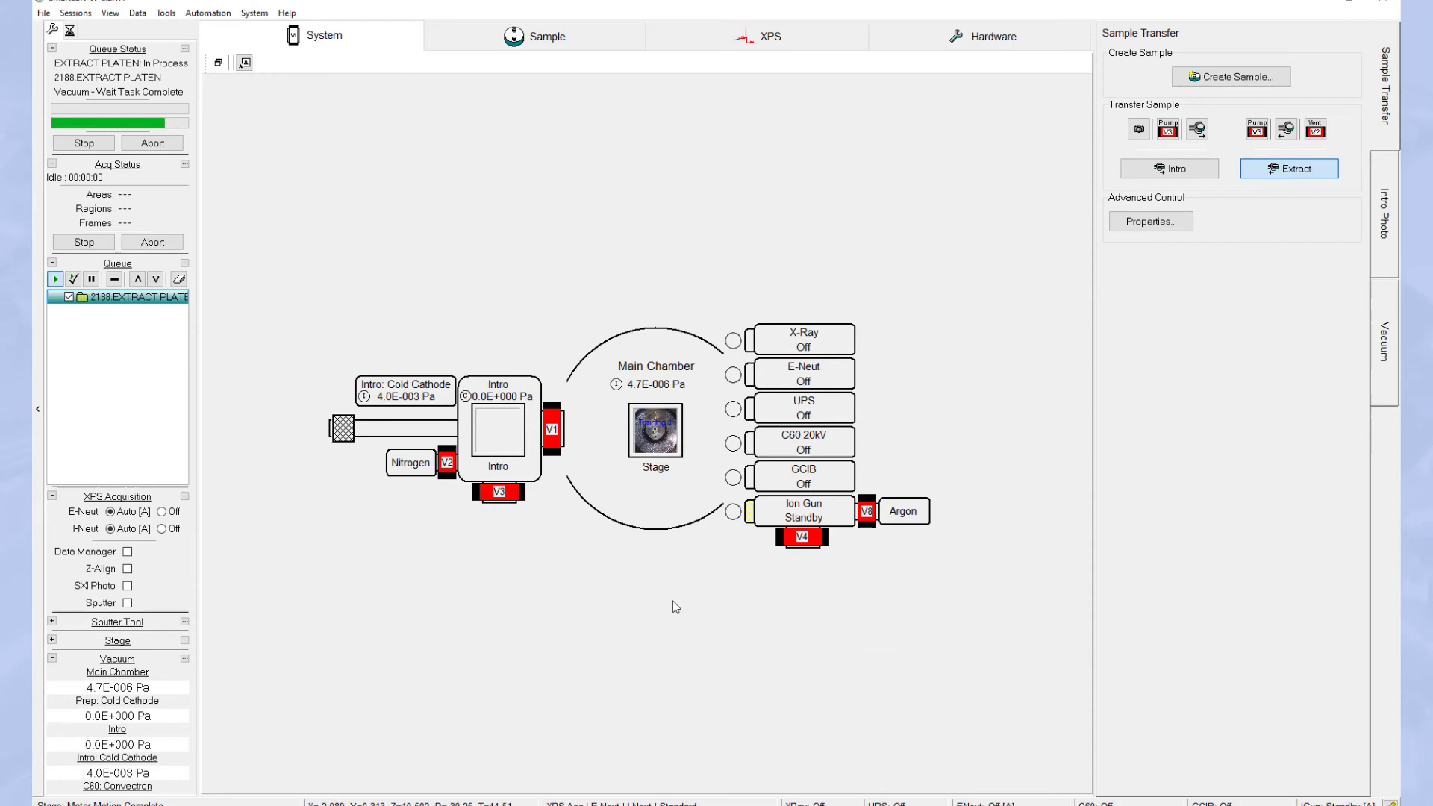